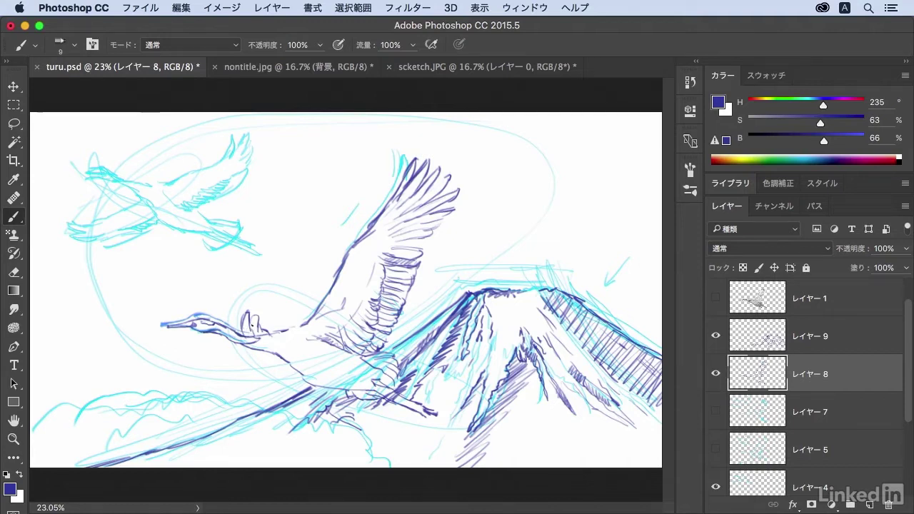
# Step: Zoom in on the crane's head and beak to about 107%
pyautogui.moveTo(215, 314)
pyautogui.mouseDown()
pyautogui.moveTo(271, 343)
pyautogui.moveTo(292, 299)
pyautogui.moveTo(360, 238)
pyautogui.mouseUp()
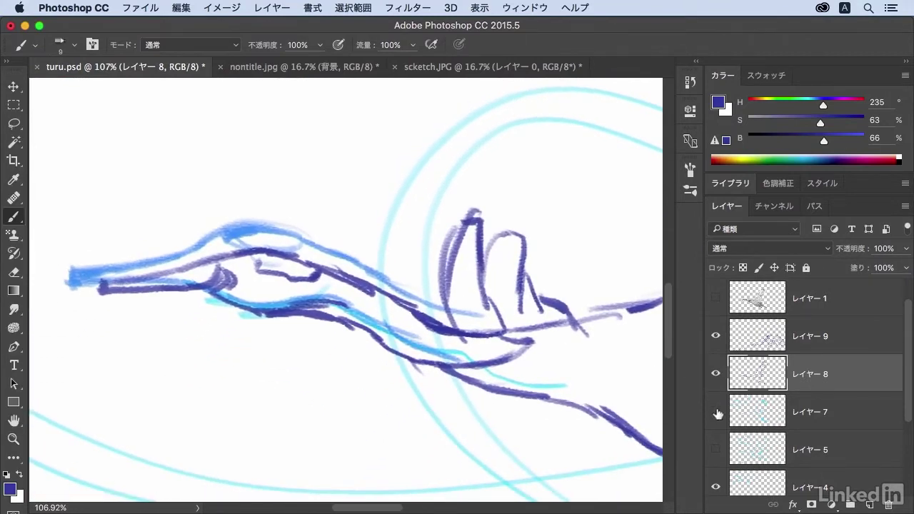
pyautogui.click(716, 412)
pyautogui.click(715, 450)
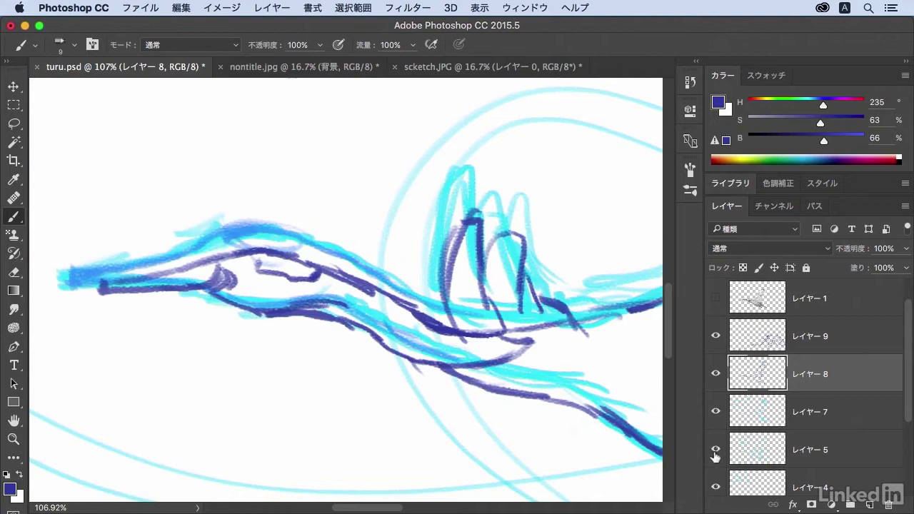
pyautogui.click(716, 450)
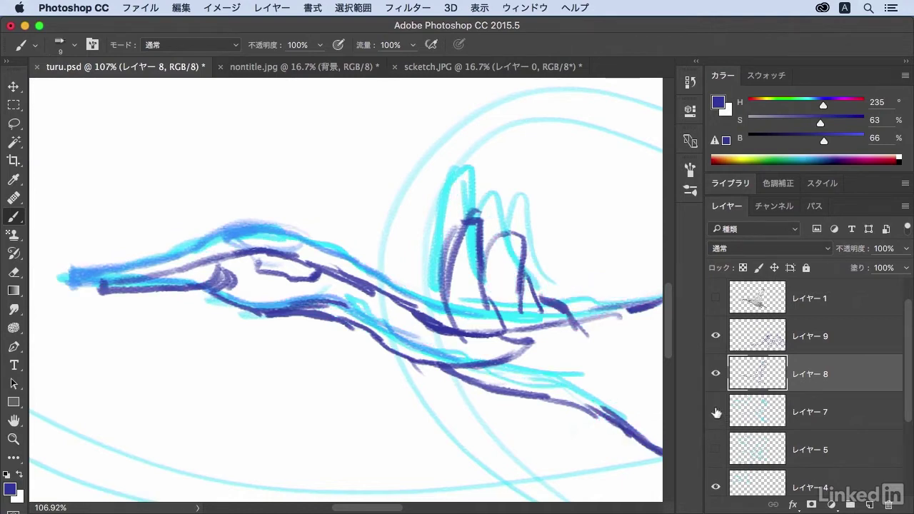
pyautogui.click(716, 412)
pyautogui.click(717, 486)
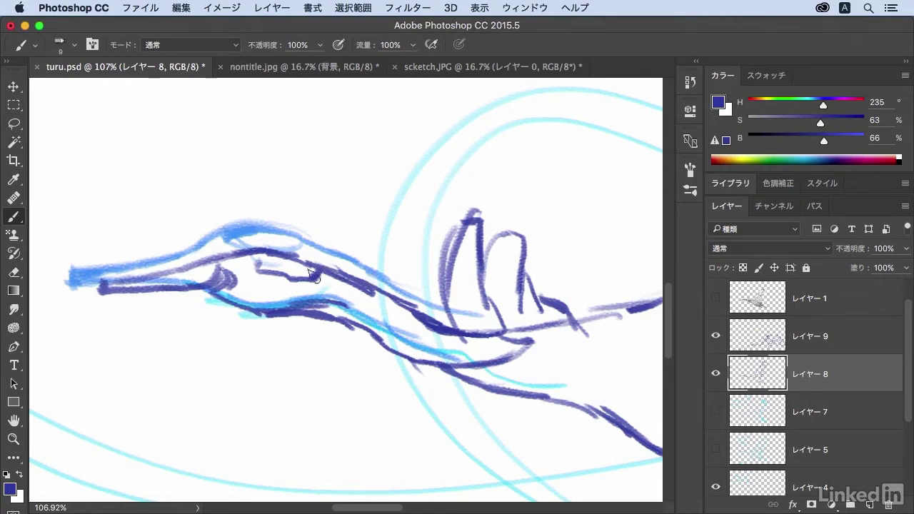
# Step: Strengthen the beak and head outlines and hatch inside the beak
pyautogui.moveTo(231, 258)
pyautogui.mouseDown()
pyautogui.moveTo(214, 275)
pyautogui.moveTo(231, 282)
pyautogui.moveTo(224, 290)
pyautogui.moveTo(275, 271)
pyautogui.mouseUp()
pyautogui.moveTo(239, 305)
pyautogui.mouseDown()
pyautogui.moveTo(271, 288)
pyautogui.moveTo(287, 300)
pyautogui.moveTo(314, 283)
pyautogui.mouseUp()
pyautogui.moveTo(500, 312)
pyautogui.mouseDown()
pyautogui.moveTo(469, 334)
pyautogui.moveTo(500, 336)
pyautogui.moveTo(484, 337)
pyautogui.mouseUp()
# Step: Sample the blue, raise its saturation to 65%, and hatch the crane's neck in purple
pyautogui.keyDown('alt'); pyautogui.click(508, 337); pyautogui.keyUp('alt')
pyautogui.moveTo(806, 123); pyautogui.dragTo(825, 125)
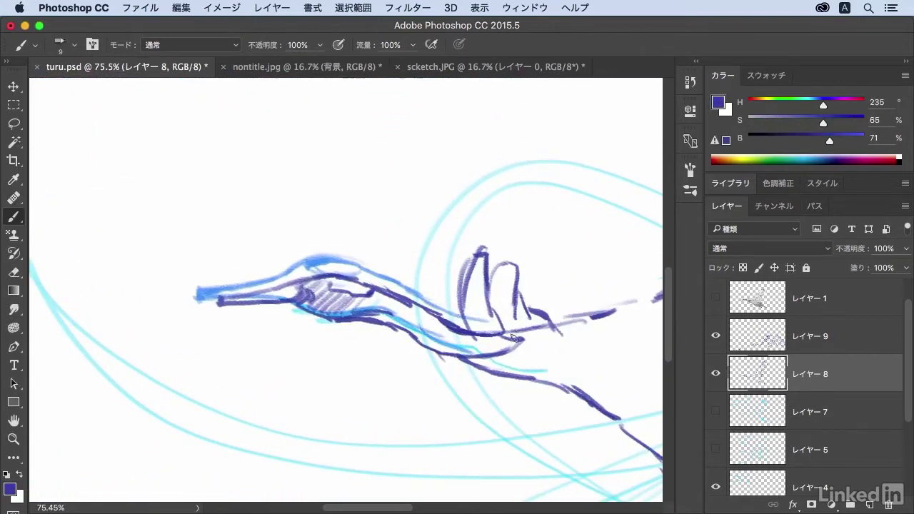
pyautogui.moveTo(502, 351)
pyautogui.mouseDown()
pyautogui.moveTo(448, 342)
pyautogui.moveTo(458, 330)
pyautogui.moveTo(397, 331)
pyautogui.moveTo(389, 315)
pyautogui.moveTo(373, 315)
pyautogui.mouseUp()
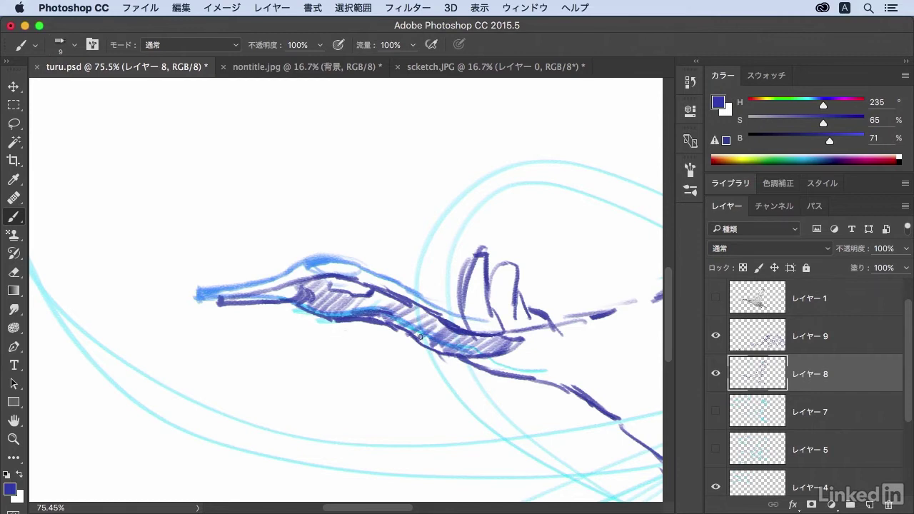
# Step: Bring the raised wing's base into view and begin hatching below its top rim
pyautogui.moveTo(534, 343)
pyautogui.mouseDown()
pyautogui.moveTo(443, 314)
pyautogui.moveTo(212, 330)
pyautogui.mouseUp()
pyautogui.moveTo(507, 297)
pyautogui.mouseDown()
pyautogui.moveTo(423, 327)
pyautogui.moveTo(403, 345)
pyautogui.mouseUp()
pyautogui.moveTo(463, 160)
pyautogui.mouseDown()
pyautogui.moveTo(512, 177)
pyautogui.moveTo(546, 171)
pyautogui.mouseUp()
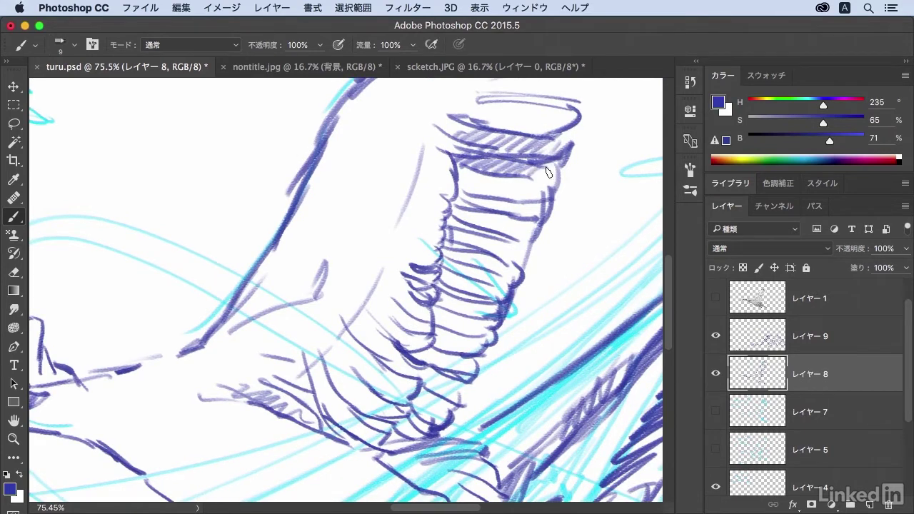
# Step: Hatch the upper wing base in dark blue from the top rim down, shading its right edge
pyautogui.moveTo(457, 178)
pyautogui.mouseDown()
pyautogui.moveTo(506, 189)
pyautogui.moveTo(557, 177)
pyautogui.mouseUp()
pyautogui.moveTo(461, 199)
pyautogui.mouseDown()
pyautogui.moveTo(526, 218)
pyautogui.moveTo(544, 212)
pyautogui.moveTo(496, 226)
pyautogui.moveTo(537, 226)
pyautogui.mouseUp()
pyautogui.moveTo(466, 218)
pyautogui.mouseDown()
pyautogui.moveTo(528, 229)
pyautogui.moveTo(458, 235)
pyautogui.moveTo(521, 249)
pyautogui.mouseUp()
pyautogui.moveTo(537, 183); pyautogui.dragTo(541, 205)
pyautogui.moveTo(459, 264)
pyautogui.mouseDown()
pyautogui.moveTo(494, 269)
pyautogui.moveTo(519, 250)
pyautogui.moveTo(519, 269)
pyautogui.moveTo(509, 251)
pyautogui.moveTo(494, 275)
pyautogui.moveTo(514, 277)
pyautogui.moveTo(465, 277)
pyautogui.moveTo(500, 287)
pyautogui.moveTo(459, 273)
pyautogui.moveTo(494, 291)
pyautogui.mouseUp()
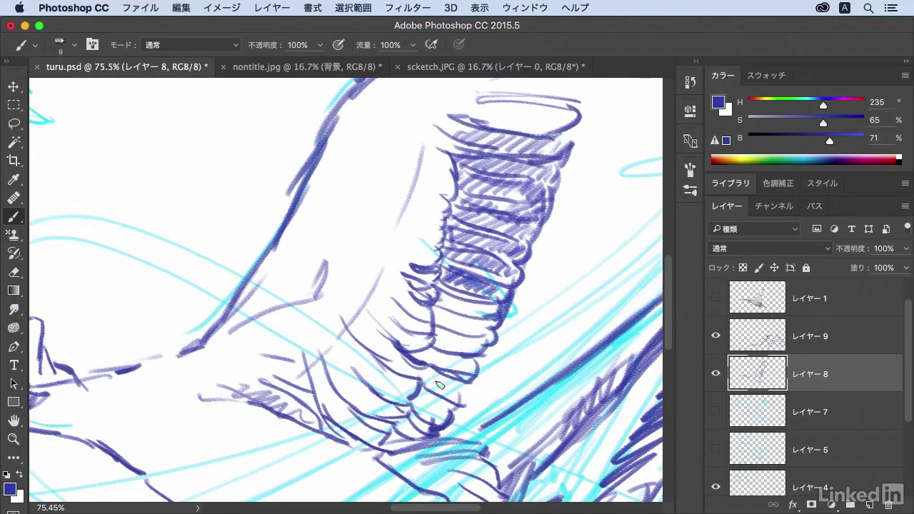
# Step: Fill the lighter lower bands of the wing base with dense dark hatching to the bottom
pyautogui.moveTo(422, 399)
pyautogui.mouseDown()
pyautogui.moveTo(439, 405)
pyautogui.moveTo(422, 421)
pyautogui.moveTo(444, 422)
pyautogui.moveTo(408, 420)
pyautogui.moveTo(393, 448)
pyautogui.mouseUp()
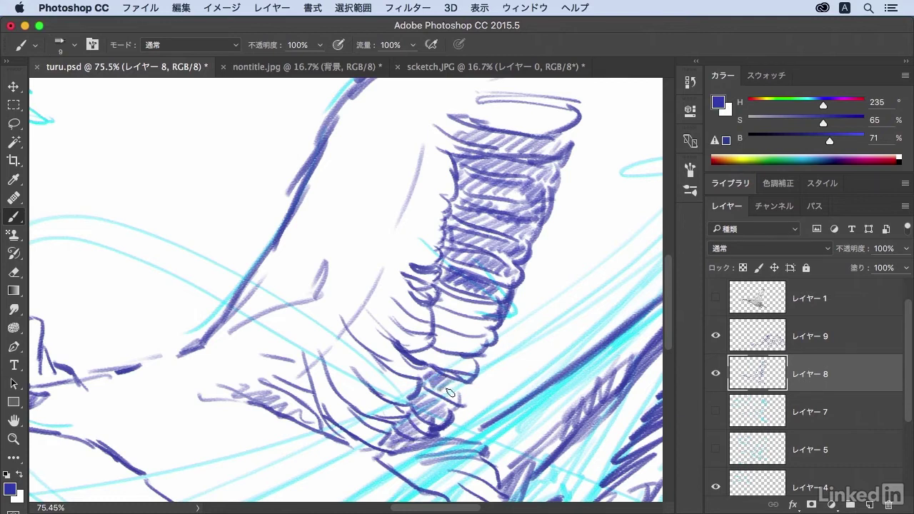
pyautogui.moveTo(443, 353)
pyautogui.mouseDown()
pyautogui.moveTo(409, 361)
pyautogui.moveTo(461, 373)
pyautogui.mouseUp()
pyautogui.moveTo(452, 331)
pyautogui.mouseDown()
pyautogui.moveTo(436, 349)
pyautogui.moveTo(448, 353)
pyautogui.mouseUp()
pyautogui.moveTo(494, 334)
pyautogui.mouseDown()
pyautogui.moveTo(464, 352)
pyautogui.moveTo(473, 349)
pyautogui.mouseUp()
pyautogui.moveTo(454, 304)
pyautogui.mouseDown()
pyautogui.moveTo(433, 317)
pyautogui.moveTo(455, 346)
pyautogui.mouseUp()
pyautogui.moveTo(494, 321); pyautogui.dragTo(469, 344)
pyautogui.moveTo(451, 294)
pyautogui.mouseDown()
pyautogui.moveTo(437, 309)
pyautogui.moveTo(481, 324)
pyautogui.moveTo(481, 347)
pyautogui.mouseUp()
pyautogui.moveTo(504, 315)
pyautogui.mouseDown()
pyautogui.moveTo(475, 347)
pyautogui.moveTo(447, 411)
pyautogui.mouseUp()
pyautogui.moveTo(467, 379); pyautogui.dragTo(441, 397)
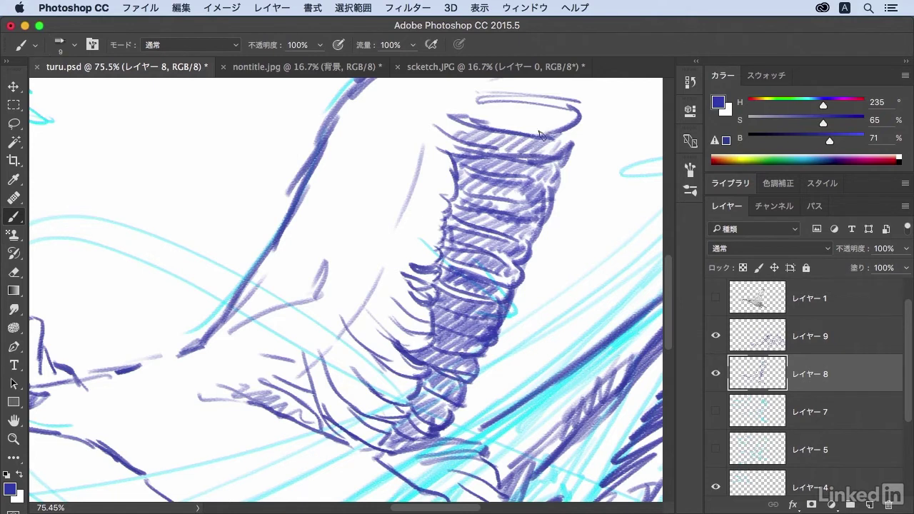
# Step: Add a curved dark stroke to the upper wing base
pyautogui.scroll(2, 500, 192)
pyautogui.scroll(4, 478, 228)
pyautogui.scroll(3, 450, 264)
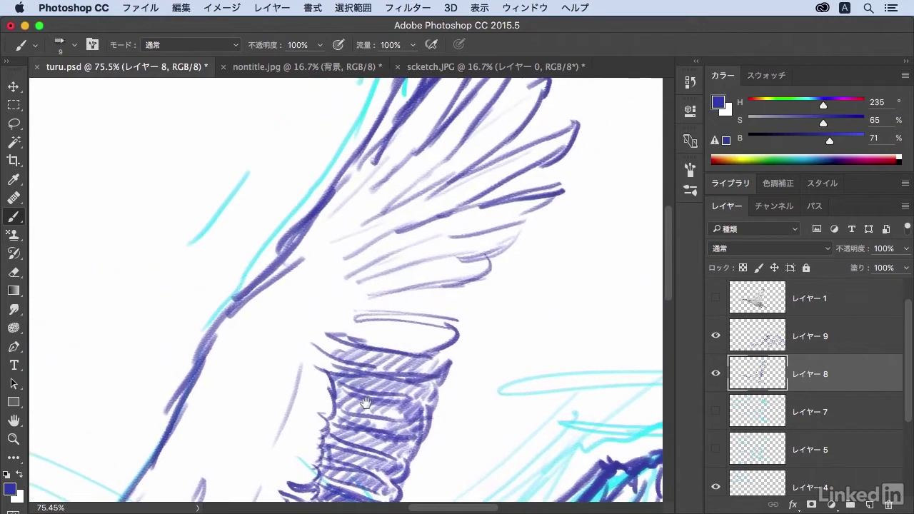
pyautogui.moveTo(476, 295)
pyautogui.mouseDown()
pyautogui.moveTo(452, 320)
pyautogui.moveTo(477, 285)
pyautogui.mouseUp()
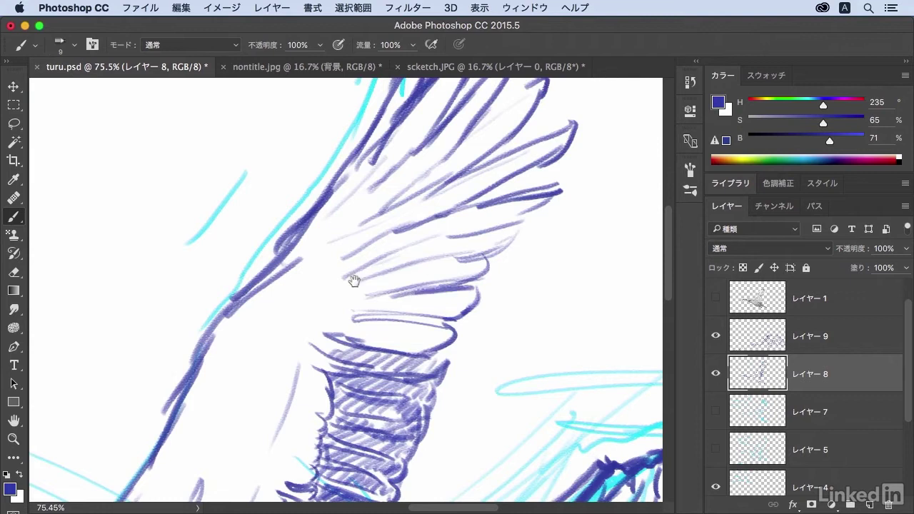
# Step: Retrace the raised wing's leading edge and long feather lines in dark blue
pyautogui.scroll(4, 354, 279)
pyautogui.hscroll(2, 353, 279)
pyautogui.moveTo(321, 279)
pyautogui.mouseDown()
pyautogui.moveTo(347, 249)
pyautogui.moveTo(307, 291)
pyautogui.mouseUp()
pyautogui.moveTo(242, 333); pyautogui.dragTo(286, 282)
pyautogui.moveTo(326, 257)
pyautogui.mouseDown()
pyautogui.moveTo(360, 210)
pyautogui.moveTo(317, 270)
pyautogui.mouseUp()
pyautogui.moveTo(395, 88); pyautogui.dragTo(325, 251)
pyautogui.moveTo(348, 218); pyautogui.dragTo(307, 272)
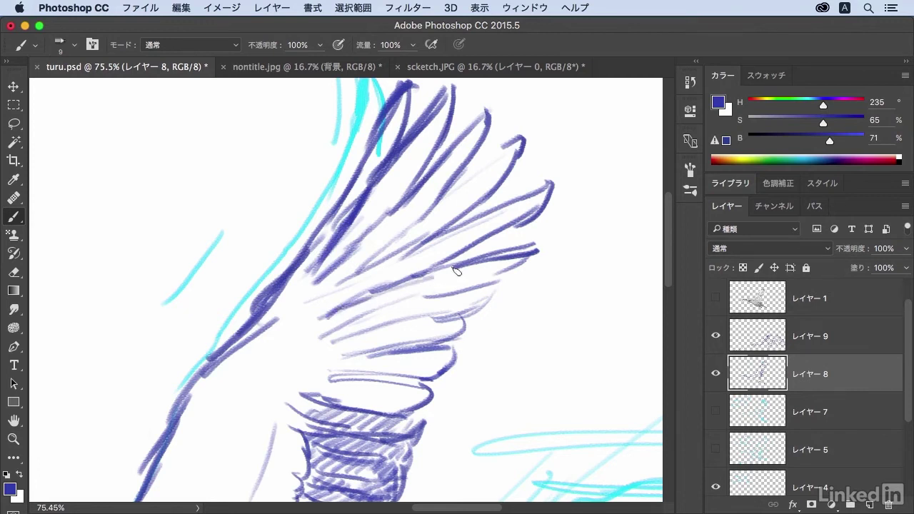
pyautogui.moveTo(400, 370); pyautogui.dragTo(427, 255)
pyautogui.scroll(-3, 426, 255)
pyautogui.scroll(-3, 408, 218)
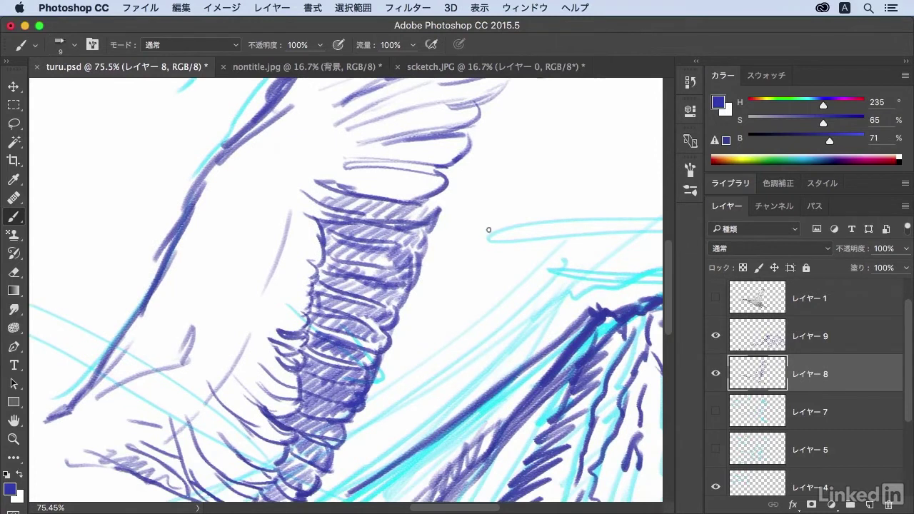
# Step: Fit the whole sketch on screen and toggle レイヤー 9's visibility to compare
pyautogui.hotkey('ctrl', '0')
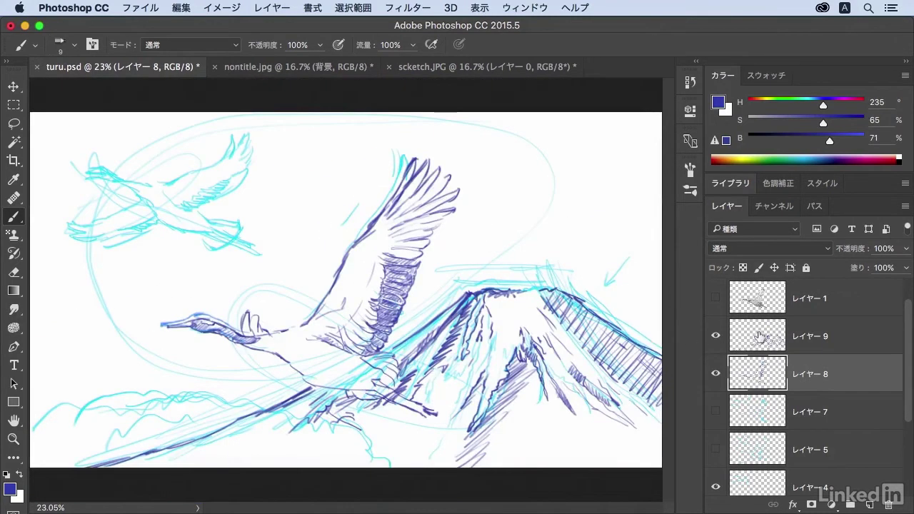
pyautogui.click(716, 337)
pyautogui.click(719, 341)
pyautogui.click(717, 338)
# Step: Set the paint colour to mint green (H 172, S 68, B 77)
pyautogui.click(803, 105)
pyautogui.moveTo(828, 142); pyautogui.dragTo(836, 141)
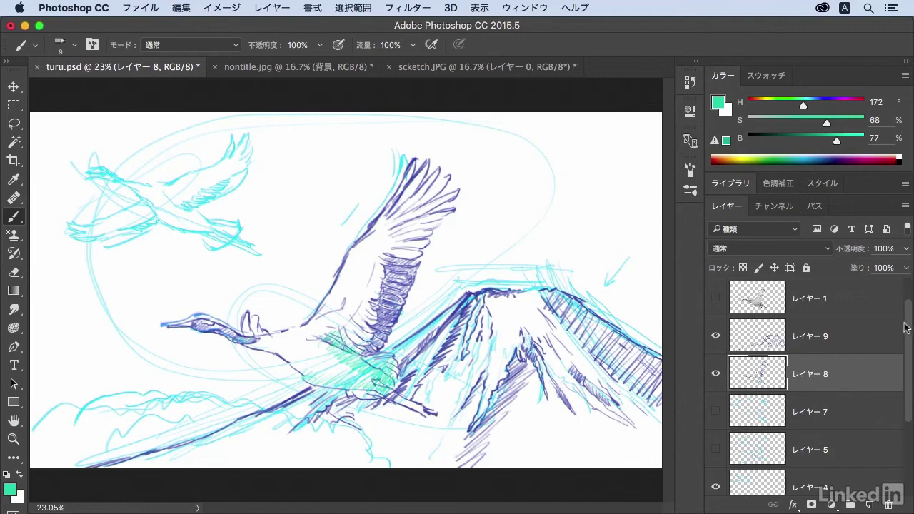
pyautogui.moveTo(909, 325); pyautogui.dragTo(909, 337)
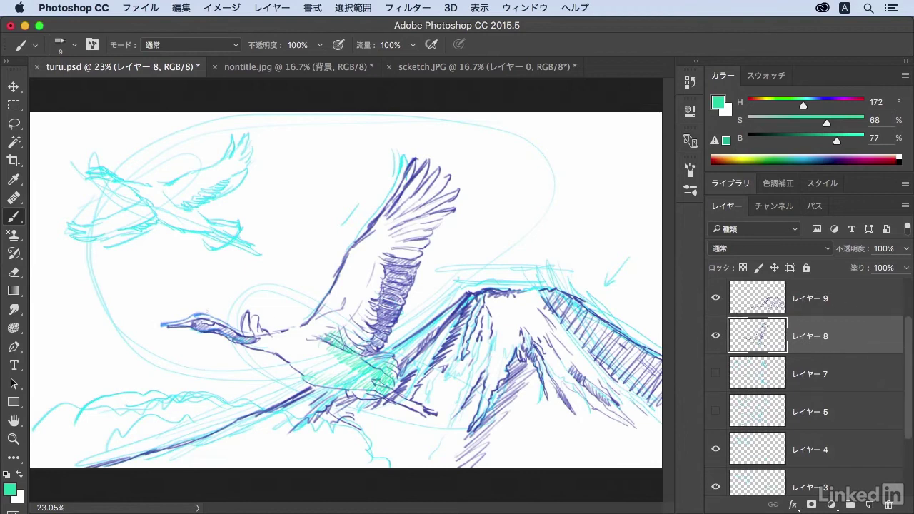
# Step: Switch the colour back to blue (H 221) and reinforce the crane's belly line with two strokes
pyautogui.click(14, 273)
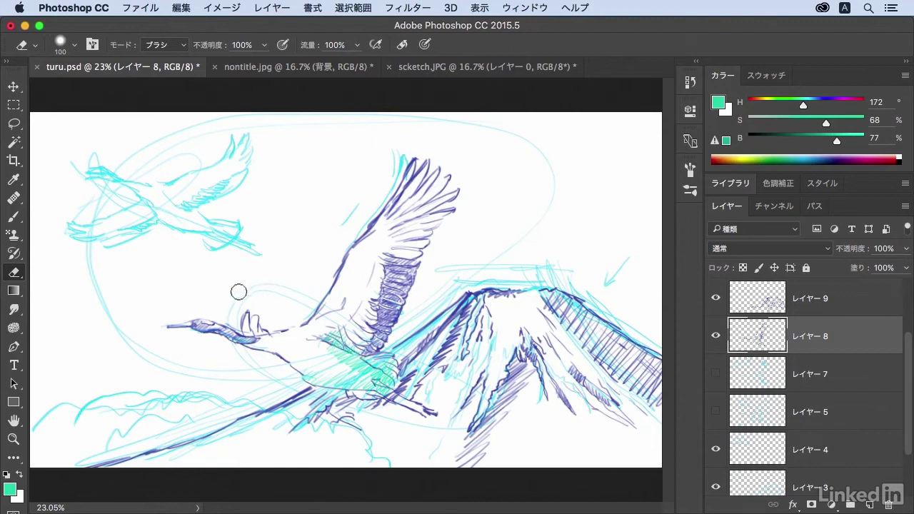
pyautogui.click(818, 104)
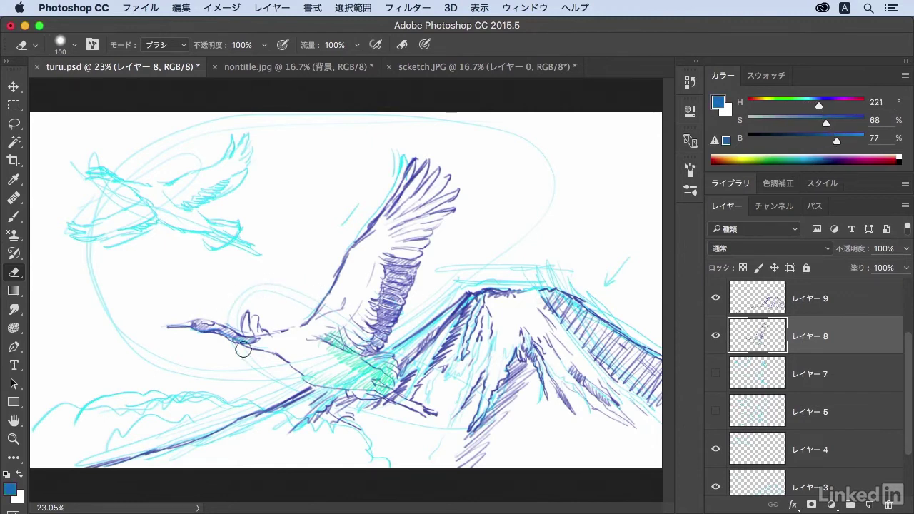
pyautogui.click(15, 219)
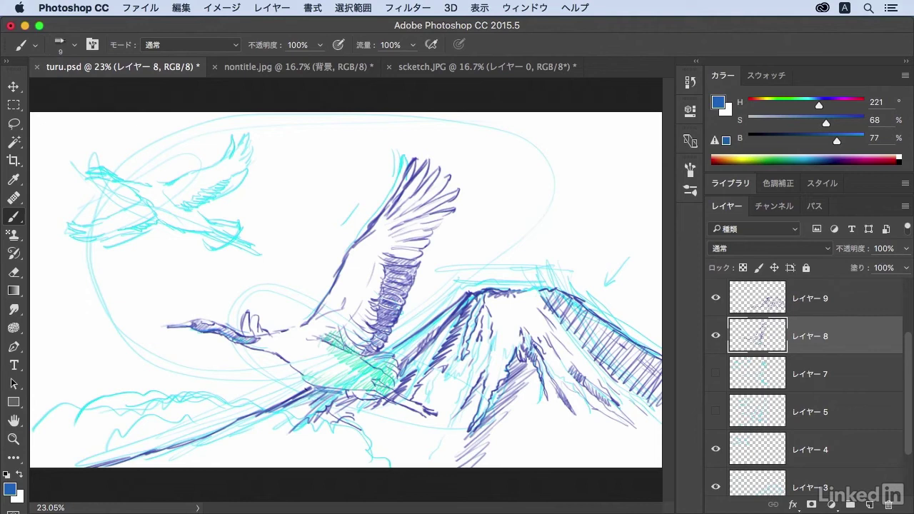
pyautogui.moveTo(282, 409); pyautogui.dragTo(322, 405)
pyautogui.moveTo(275, 423); pyautogui.dragTo(361, 401)
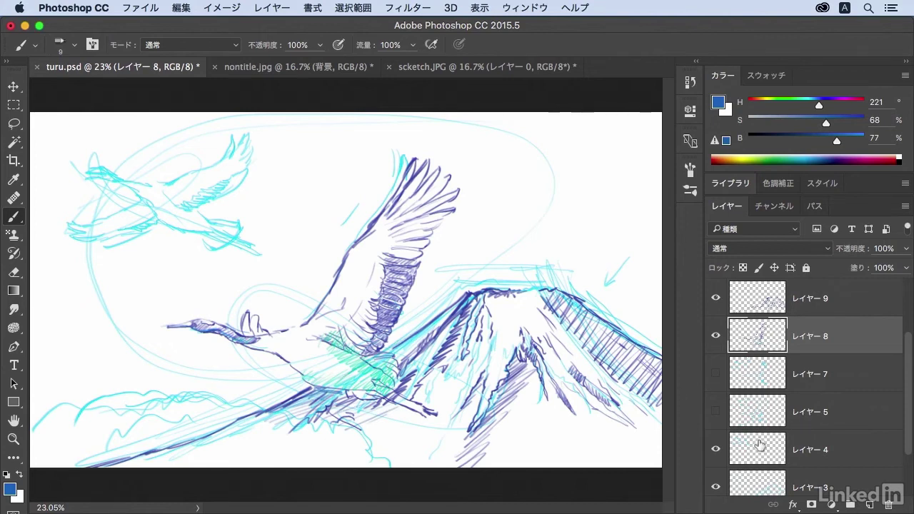
# Step: On レイヤー 9, add small hatching by the crane's body and erase stray marks
pyautogui.click(759, 300)
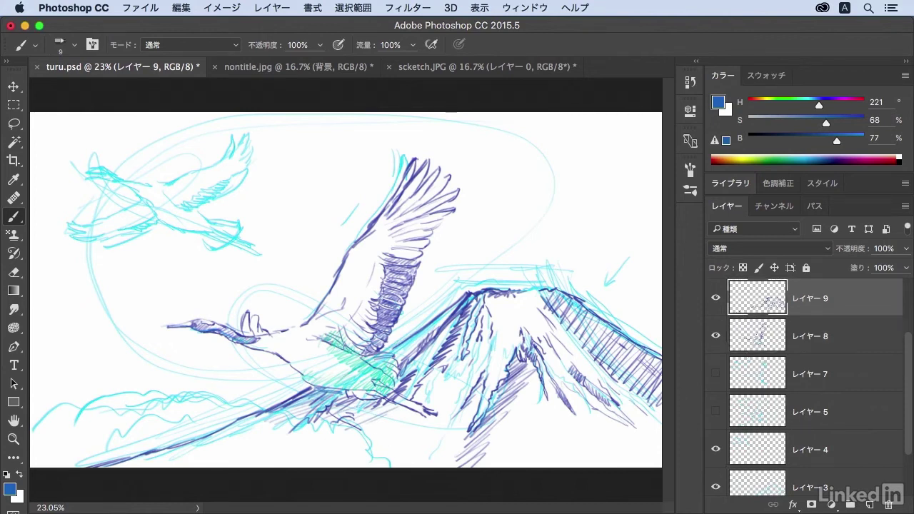
pyautogui.moveTo(332, 384); pyautogui.dragTo(309, 395)
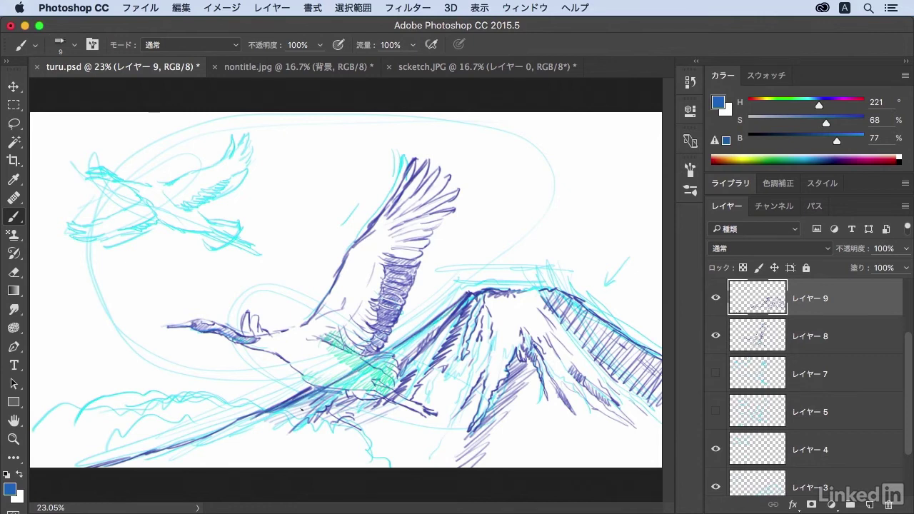
pyautogui.click(14, 272)
pyautogui.moveTo(302, 379); pyautogui.dragTo(224, 424)
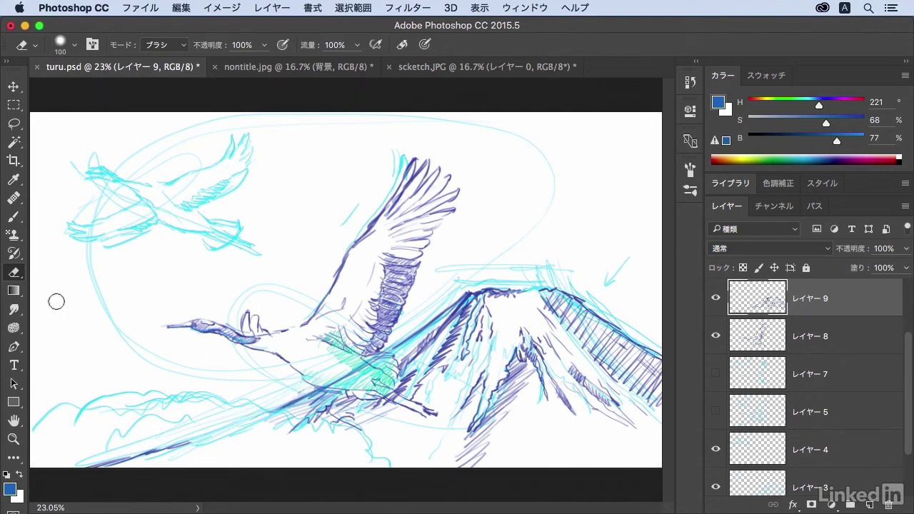
# Step: Draw a long blue stroke toward the lower left and two short strokes on the mountain slope
pyautogui.click(14, 219)
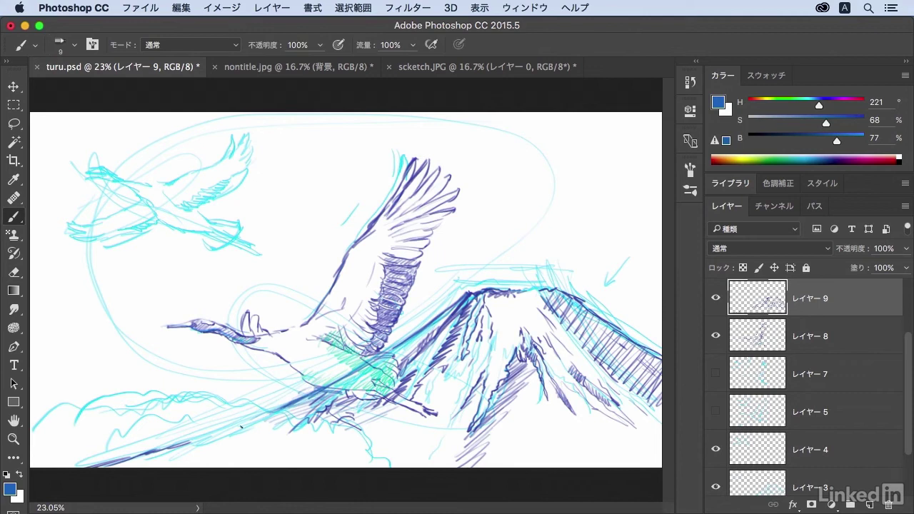
pyautogui.moveTo(264, 411); pyautogui.dragTo(167, 449)
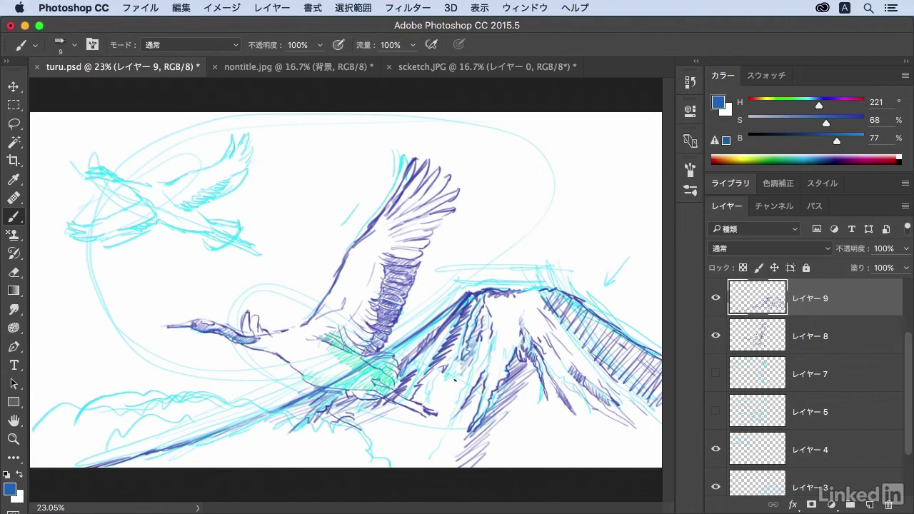
pyautogui.moveTo(454, 361); pyautogui.dragTo(444, 382)
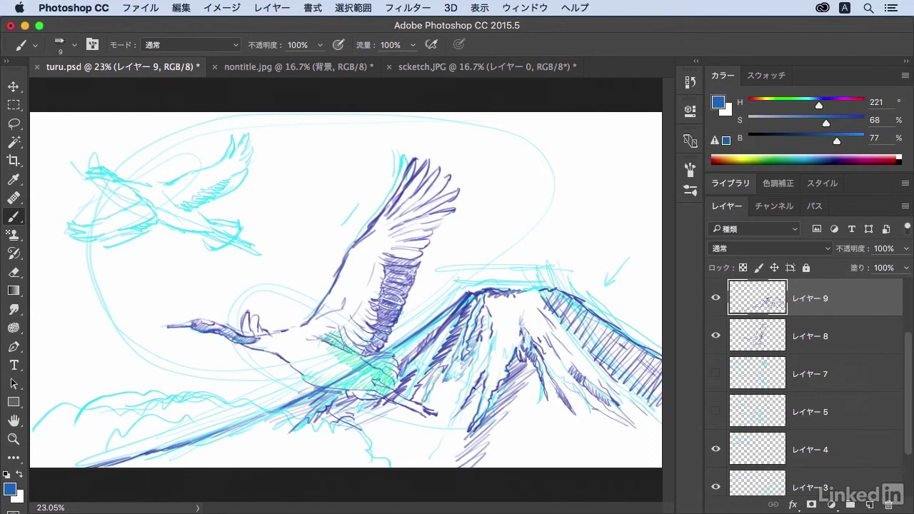
pyautogui.moveTo(480, 344); pyautogui.dragTo(451, 421)
# Step: Cover Mt. Fuji's lower-left slope under the crane with diagonal hatching
pyautogui.moveTo(461, 376)
pyautogui.mouseDown()
pyautogui.moveTo(432, 398)
pyautogui.moveTo(429, 447)
pyautogui.mouseUp()
pyautogui.moveTo(421, 398); pyautogui.dragTo(372, 429)
pyautogui.moveTo(431, 401); pyautogui.dragTo(376, 436)
pyautogui.moveTo(441, 419)
pyautogui.mouseDown()
pyautogui.moveTo(374, 448)
pyautogui.moveTo(388, 461)
pyautogui.mouseUp()
pyautogui.moveTo(460, 447); pyautogui.dragTo(410, 468)
pyautogui.moveTo(355, 397); pyautogui.dragTo(299, 437)
pyautogui.moveTo(371, 417)
pyautogui.mouseDown()
pyautogui.moveTo(307, 450)
pyautogui.moveTo(330, 467)
pyautogui.mouseUp()
pyautogui.moveTo(380, 442); pyautogui.dragTo(347, 467)
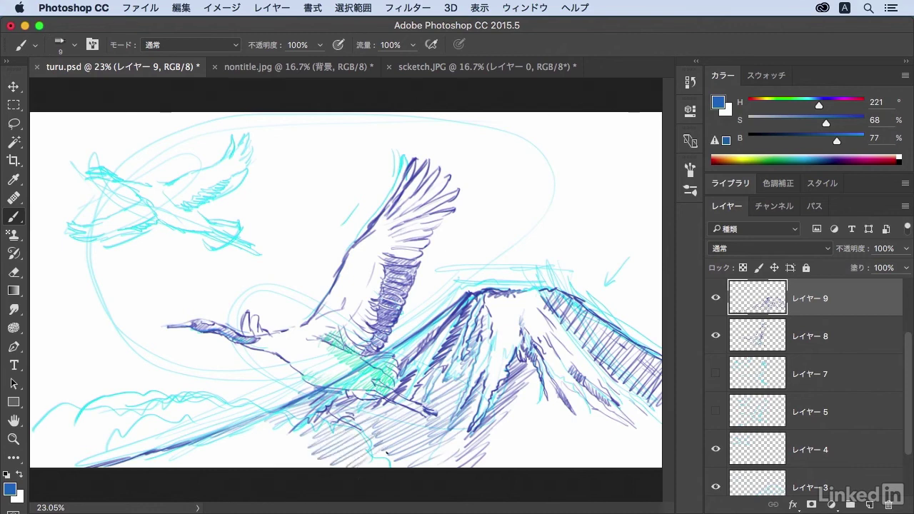
# Step: Hatch the mountain's right slope with diagonal strokes running downward
pyautogui.moveTo(560, 293)
pyautogui.mouseDown()
pyautogui.moveTo(564, 320)
pyautogui.moveTo(593, 350)
pyautogui.mouseUp()
pyautogui.moveTo(586, 308); pyautogui.dragTo(608, 364)
pyautogui.moveTo(598, 322); pyautogui.dragTo(616, 373)
pyautogui.moveTo(608, 326); pyautogui.dragTo(623, 379)
pyautogui.moveTo(615, 332); pyautogui.dragTo(646, 400)
pyautogui.moveTo(642, 358); pyautogui.dragTo(654, 404)
pyautogui.moveTo(649, 355)
pyautogui.mouseDown()
pyautogui.moveTo(661, 398)
pyautogui.moveTo(661, 377)
pyautogui.mouseUp()
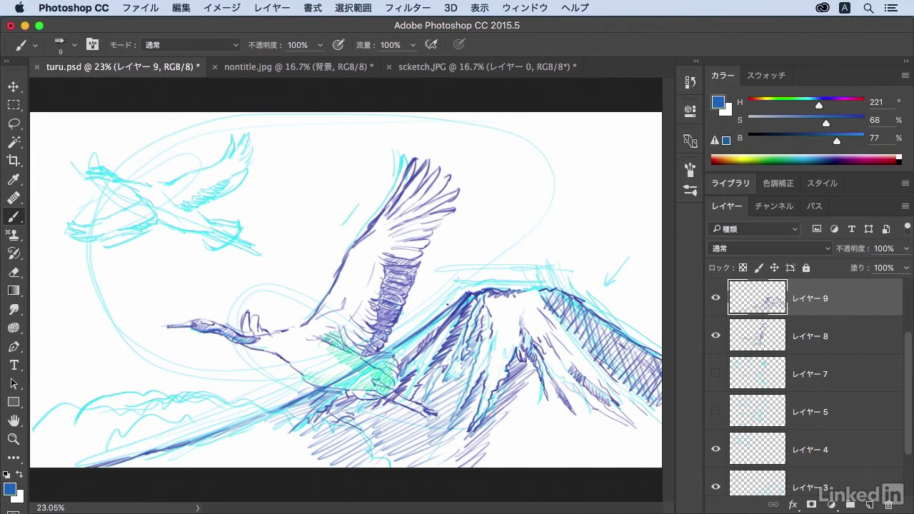
# Step: Add four short strokes near the mountain peak
pyautogui.moveTo(425, 285); pyautogui.dragTo(431, 313)
pyautogui.moveTo(437, 302); pyautogui.dragTo(436, 314)
pyautogui.moveTo(499, 252); pyautogui.dragTo(508, 289)
pyautogui.moveTo(510, 262); pyautogui.dragTo(507, 285)
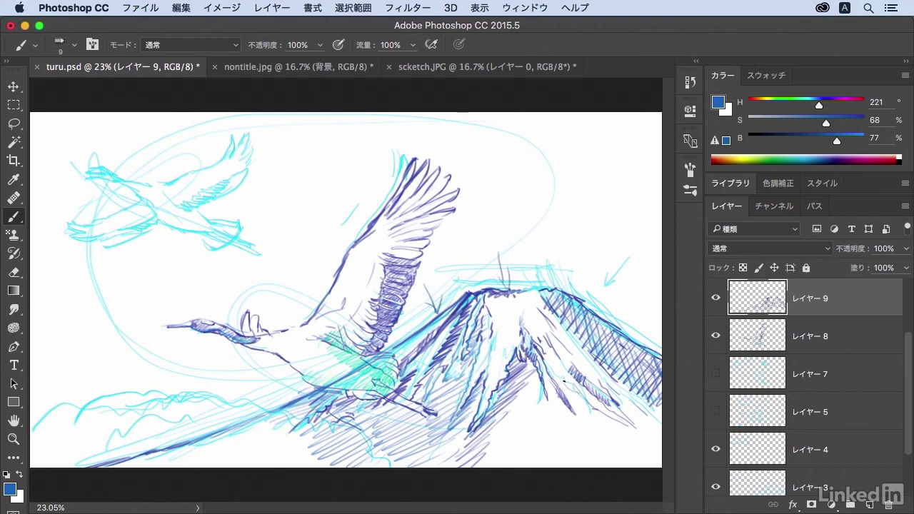